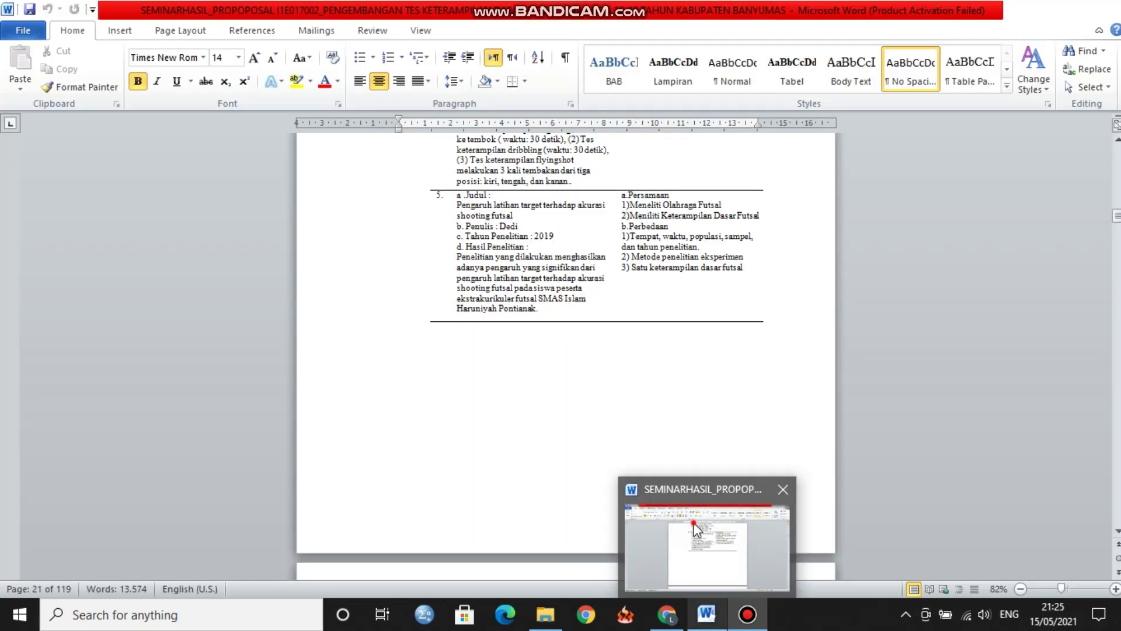
Step: Bring the Word thesis window forward and scroll to DAFTAR LAMPIRAN, listing appendices from page 46
{"action": "left_click", "coordinate": [695, 528]}
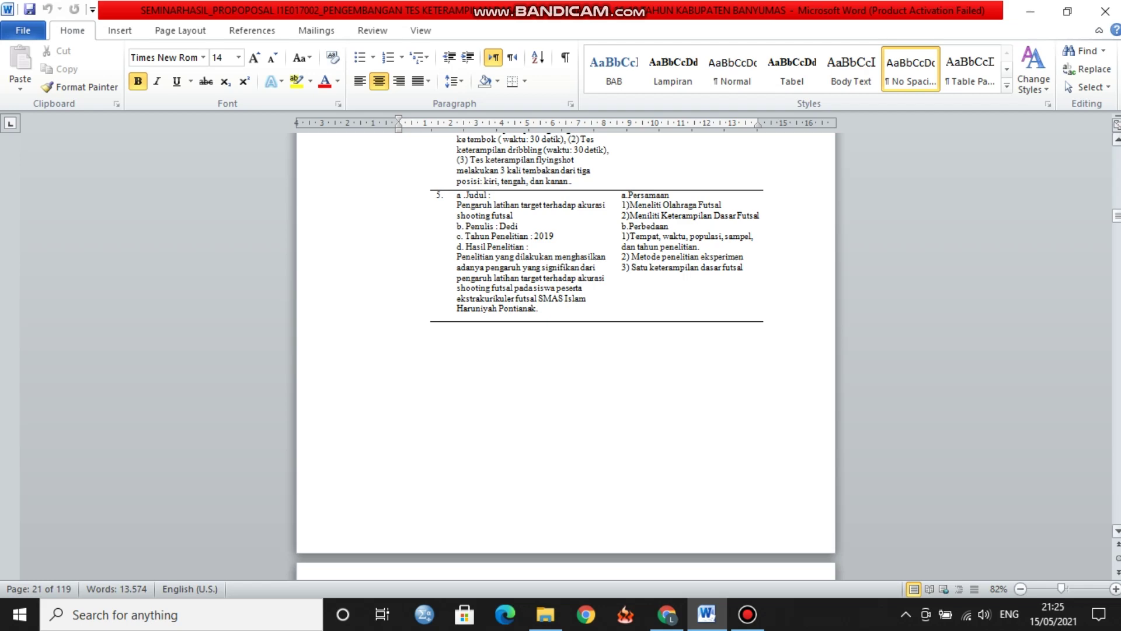
{"action": "left_click_drag", "start_coordinate": [1116, 216], "coordinate": [1116, 206]}
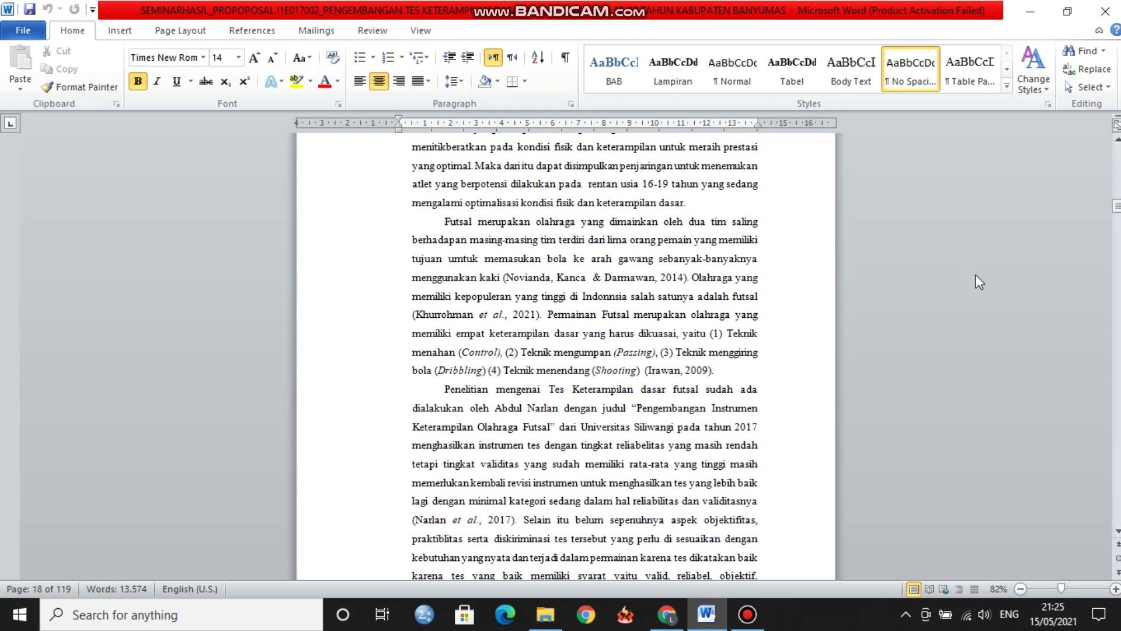
{"action": "left_click_drag", "start_coordinate": [1116, 205], "coordinate": [1117, 241]}
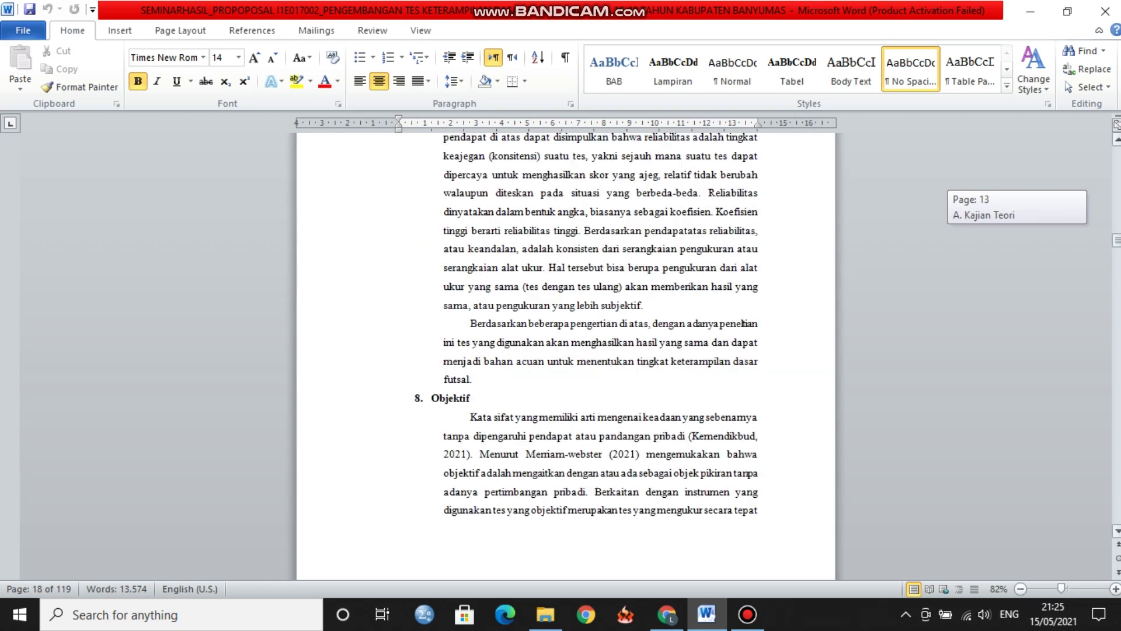
{"action": "left_click_drag", "start_coordinate": [1117, 241], "coordinate": [1117, 232]}
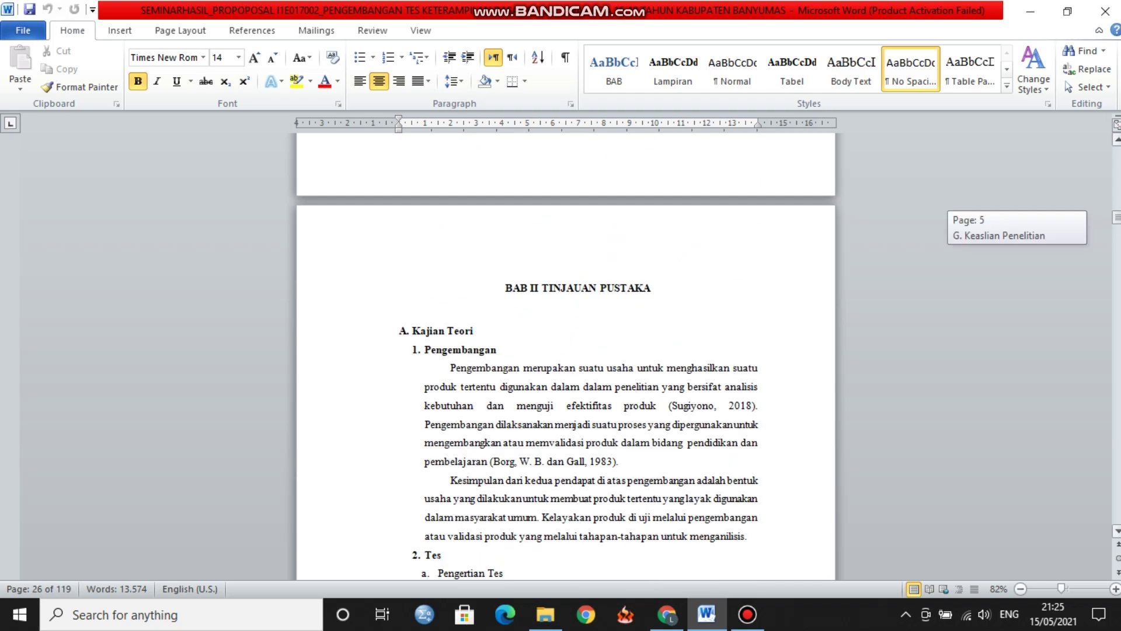
{"action": "left_click_drag", "start_coordinate": [1117, 232], "coordinate": [1117, 201]}
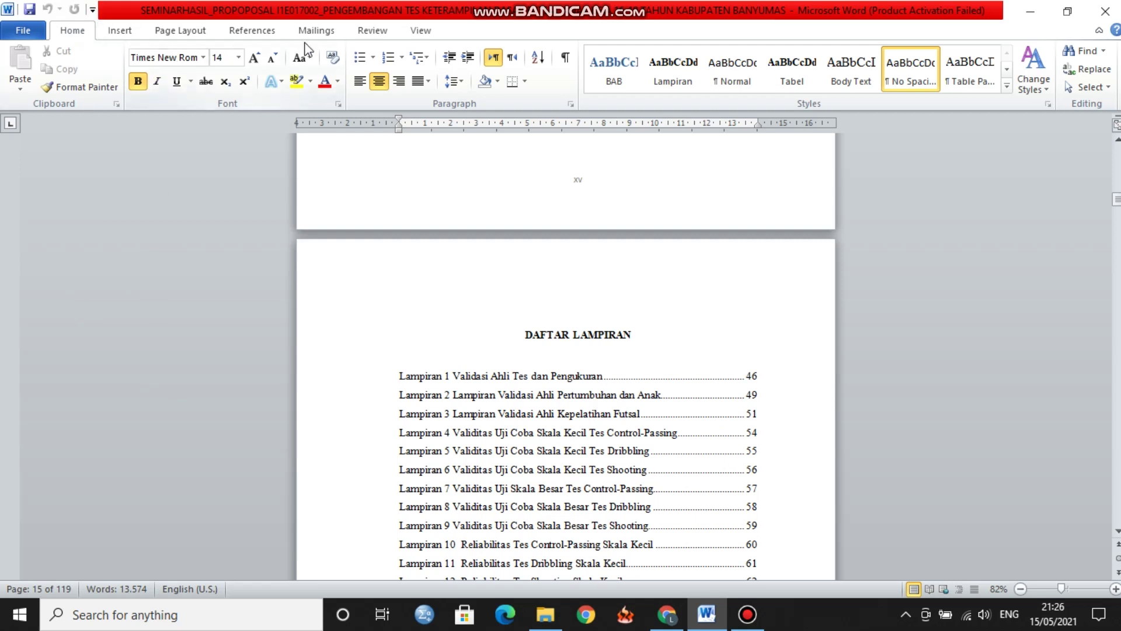
Step: Turn on the Navigation Pane from the View tab to show the heading outline
{"action": "left_click", "coordinate": [419, 31]}
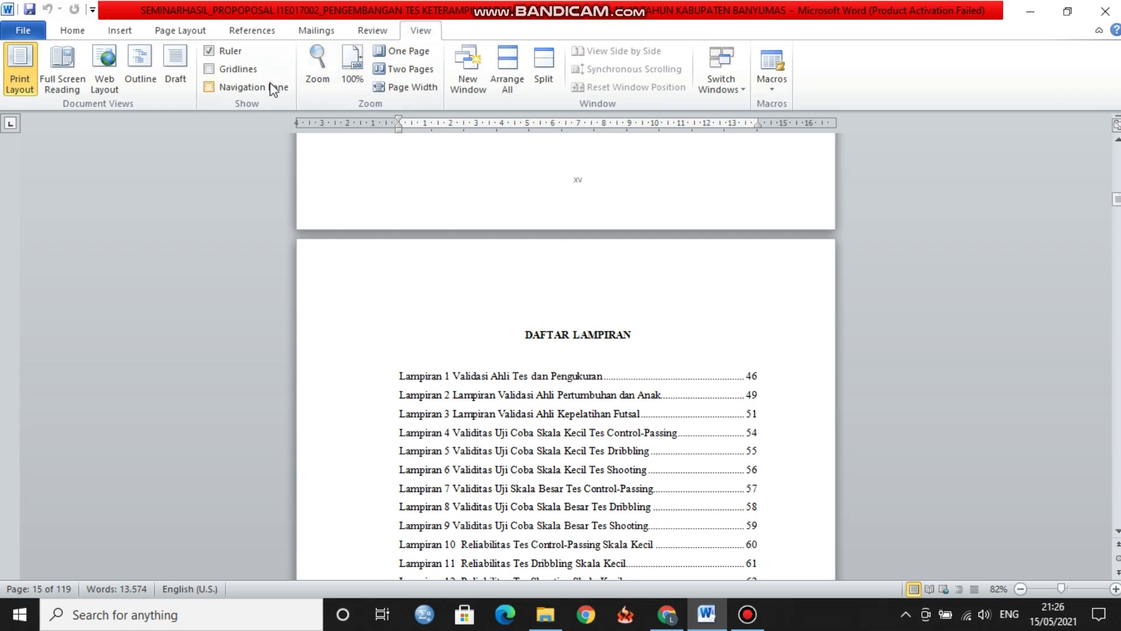
{"action": "left_click", "coordinate": [209, 88]}
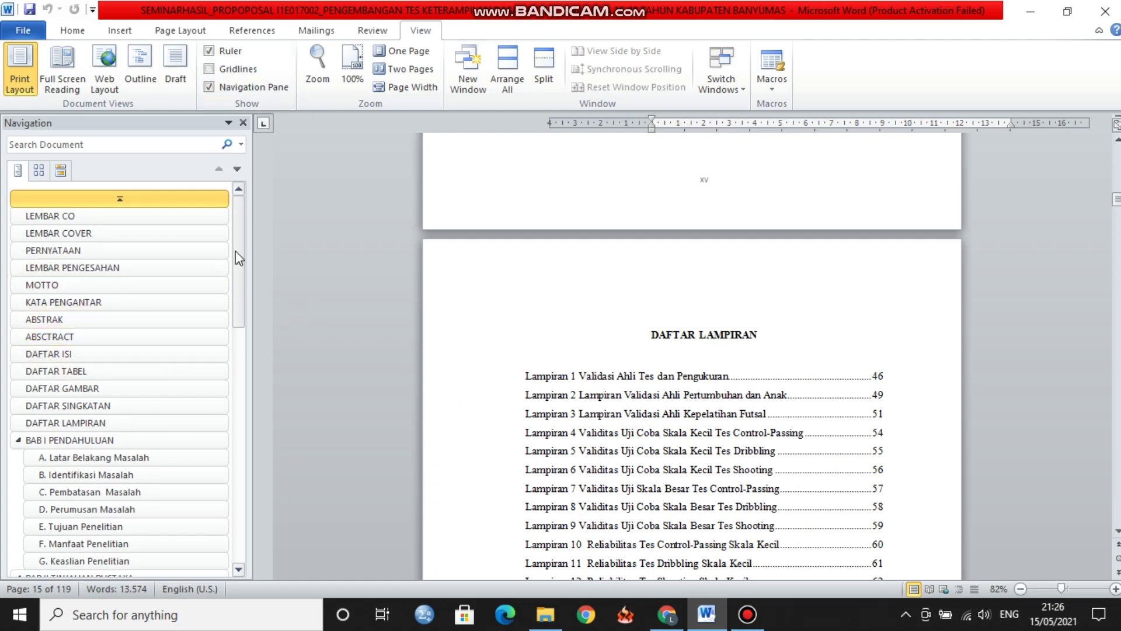
{"action": "mouse_move", "coordinate": [238, 250]}
{"action": "left_mouse_down"}
{"action": "mouse_move", "coordinate": [240, 376]}
{"action": "mouse_move", "coordinate": [247, 244]}
{"action": "left_mouse_up"}
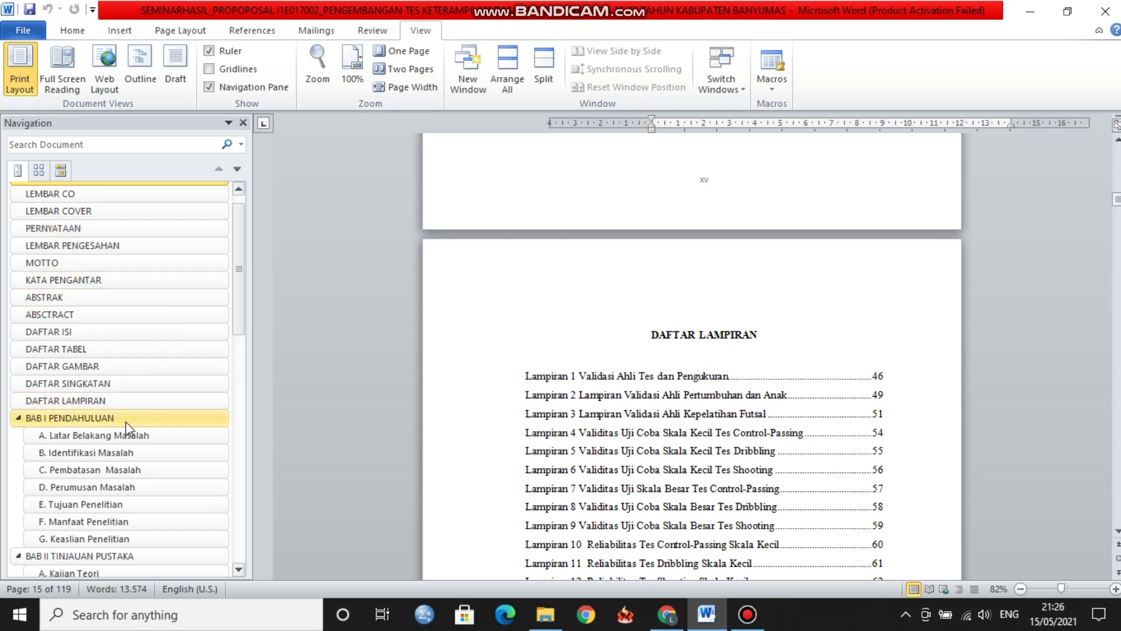
{"action": "left_click_drag", "start_coordinate": [239, 281], "coordinate": [254, 348]}
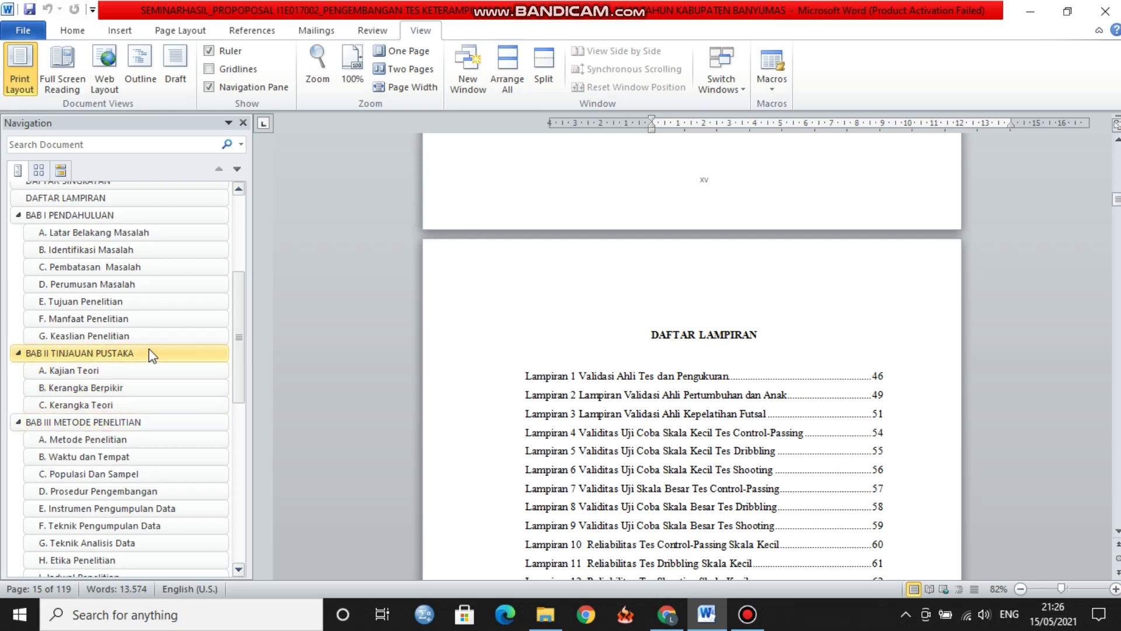
Step: Jump to BAB IV HASIL PENELITIAN DAN PEMBAHASAN on page 44 from the heading list
{"action": "scroll", "coordinate": [242, 317], "scroll_direction": "up", "scroll_amount": 4}
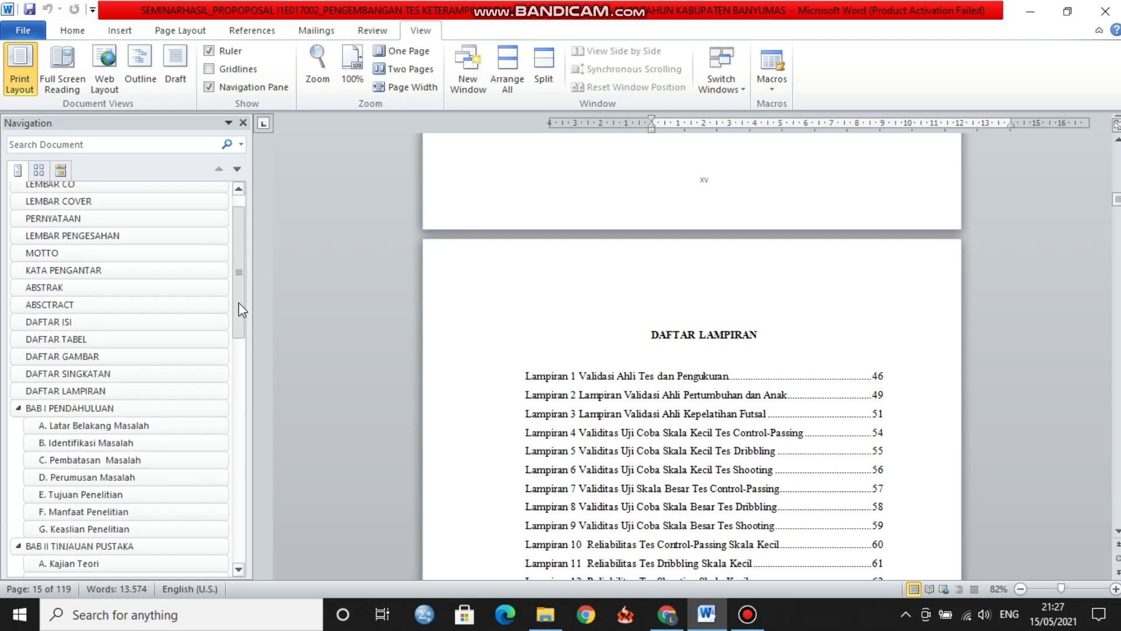
{"action": "scroll", "coordinate": [243, 335], "scroll_direction": "down", "scroll_amount": 2}
{"action": "scroll", "coordinate": [243, 335], "scroll_direction": "down", "scroll_amount": 1}
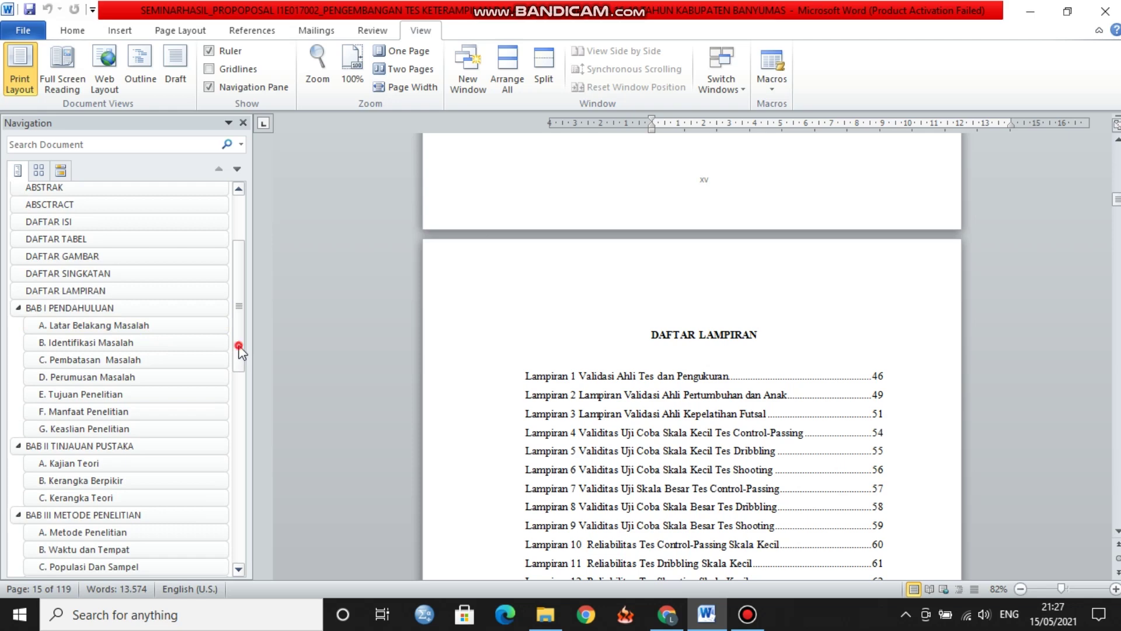
{"action": "left_click_drag", "start_coordinate": [239, 349], "coordinate": [243, 446]}
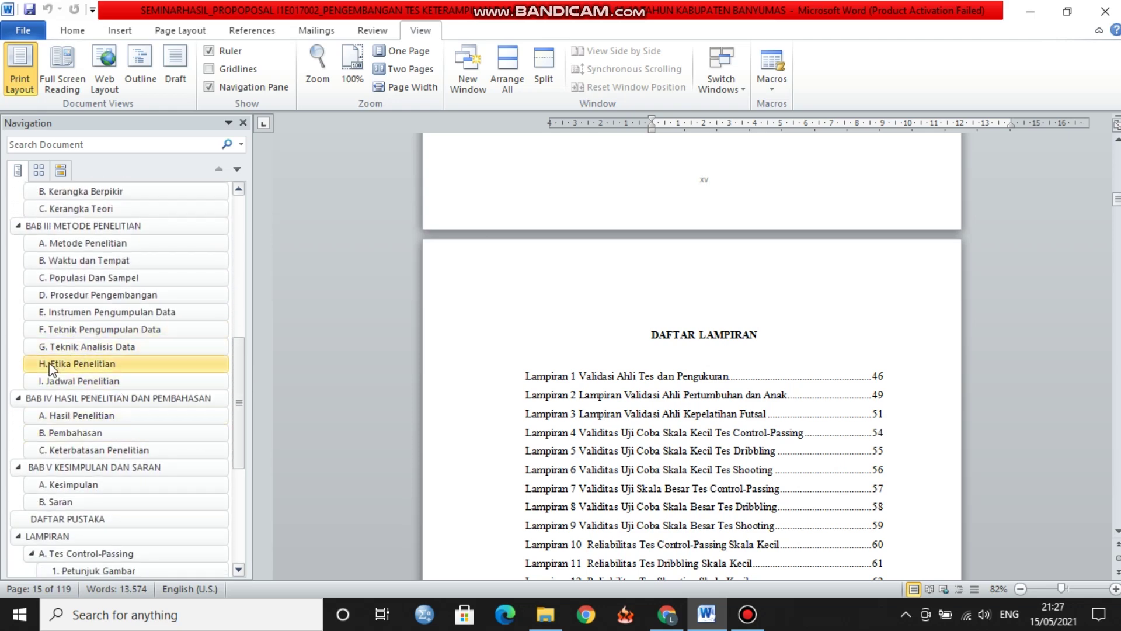
{"action": "left_click", "coordinate": [66, 395]}
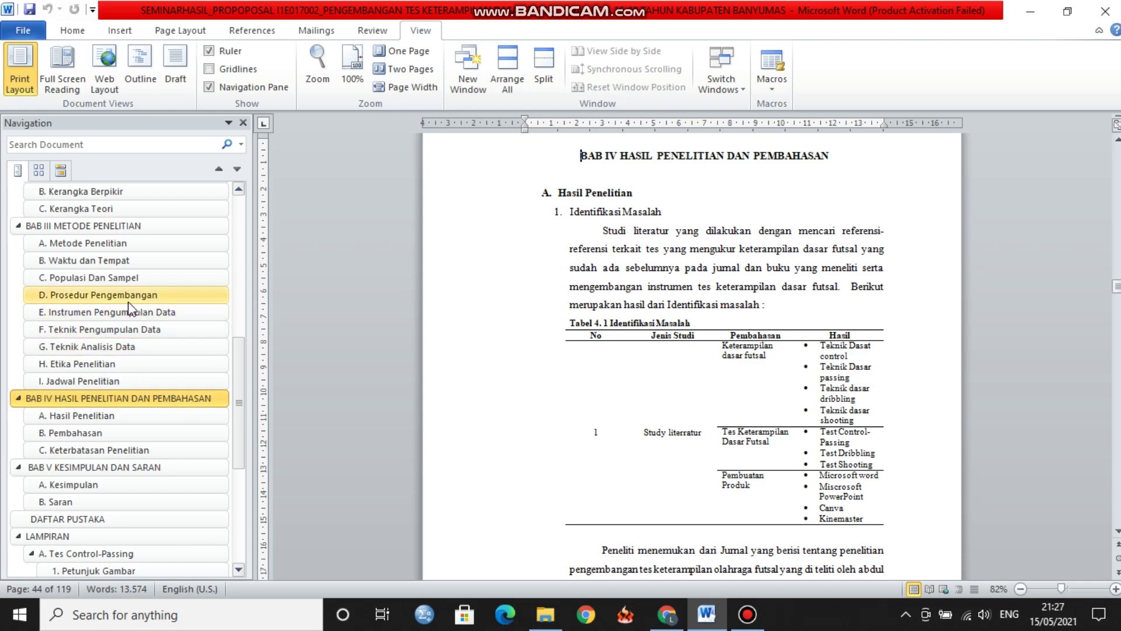
Step: Browse the heading outline through BAB III METODE PENELITIAN, BAB I PENDAHULUAN and DAFTAR ISI
{"action": "left_click", "coordinate": [65, 225]}
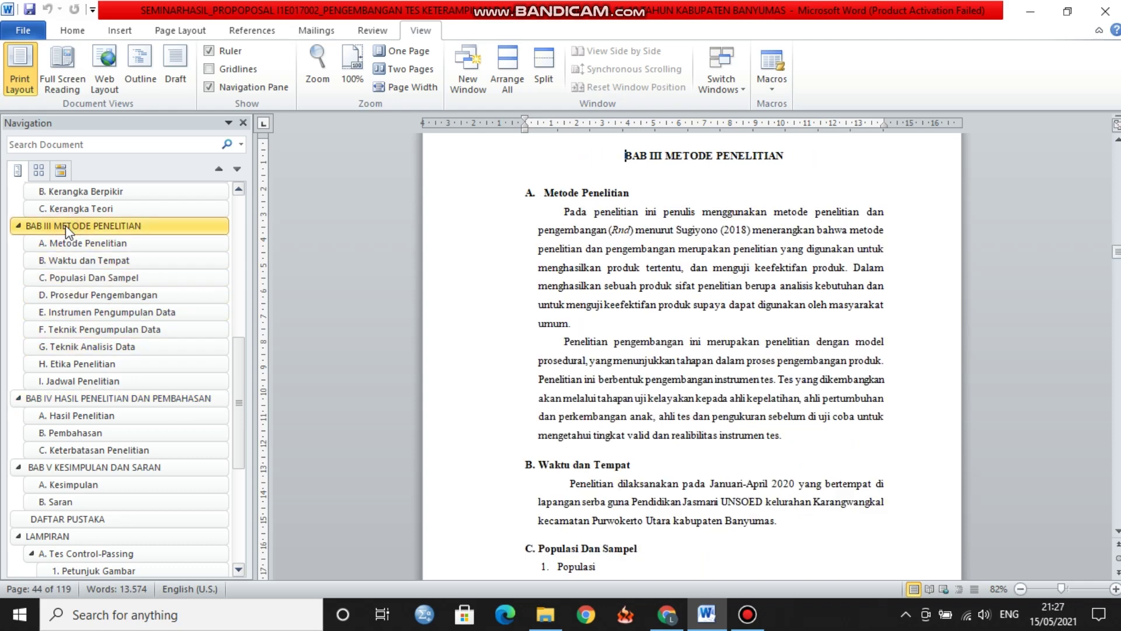
{"action": "left_click_drag", "start_coordinate": [237, 453], "coordinate": [234, 313]}
{"action": "left_click", "coordinate": [114, 215]}
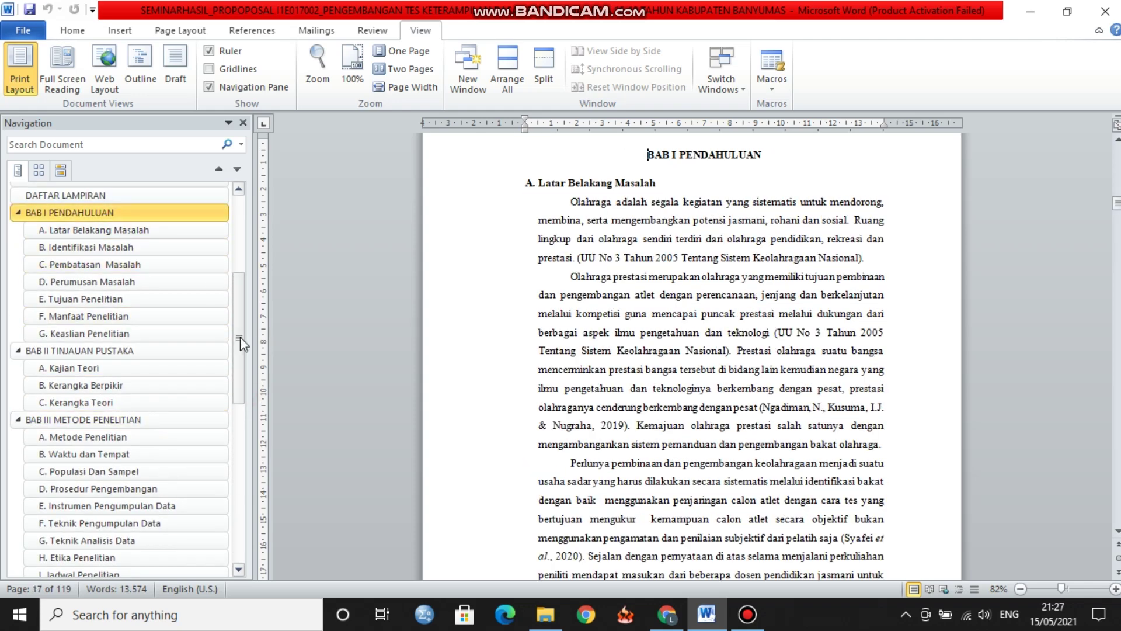
{"action": "left_click_drag", "start_coordinate": [240, 337], "coordinate": [233, 243]}
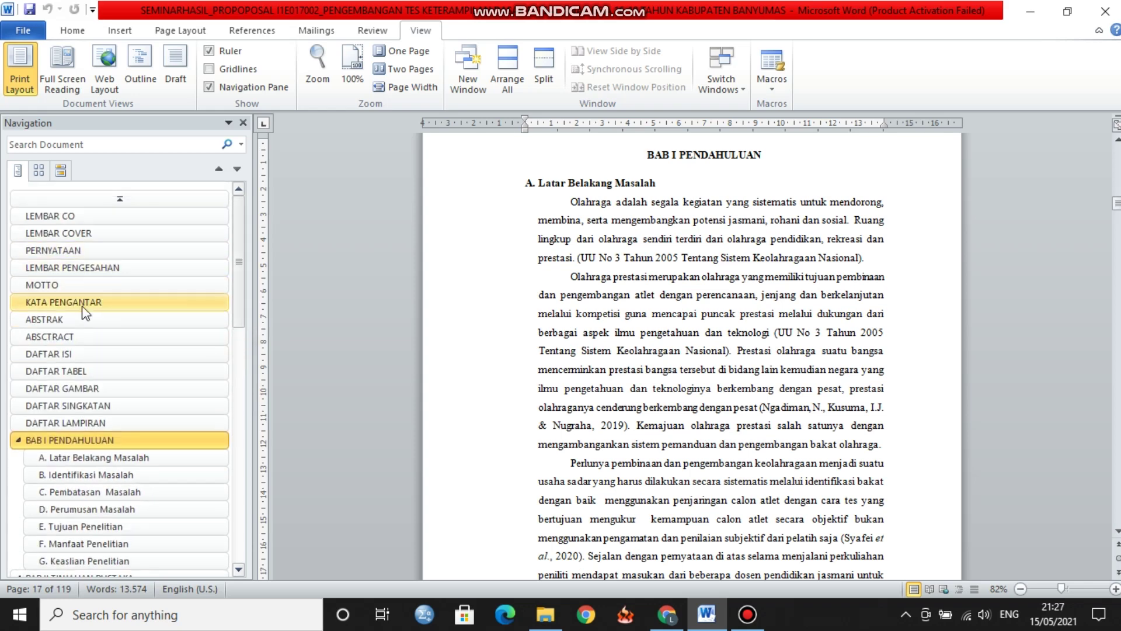
{"action": "left_click", "coordinate": [68, 354]}
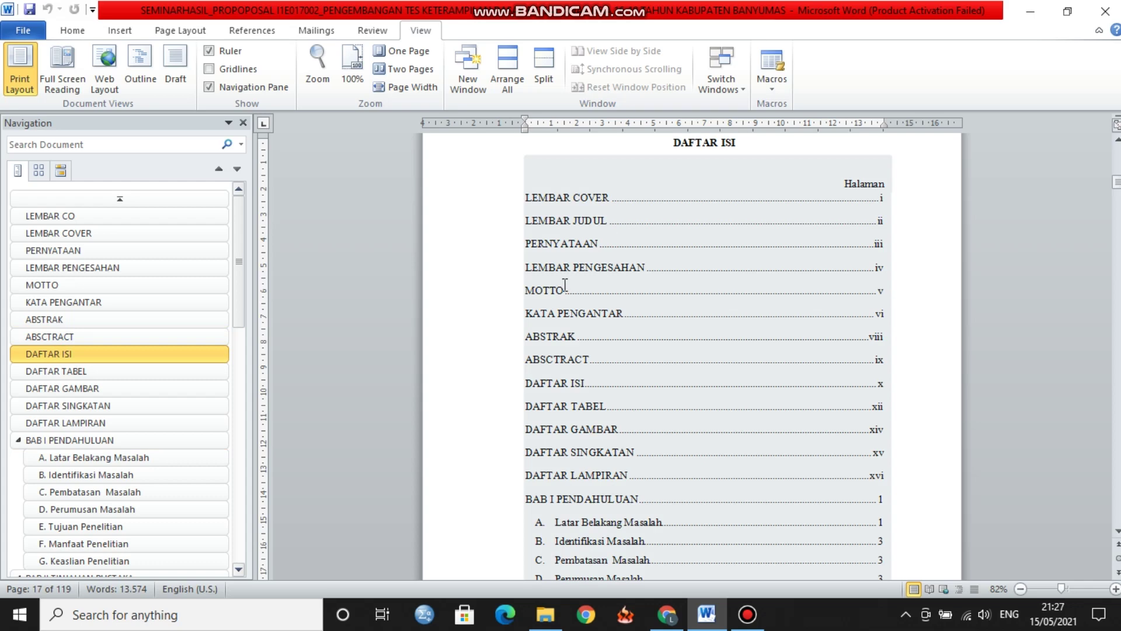
Step: Pass Tabel 3.5 Instrumen Penilaian Pelatih and land on the DAFTAR TABEL page 12
{"action": "left_click_drag", "start_coordinate": [1116, 184], "coordinate": [1117, 186]}
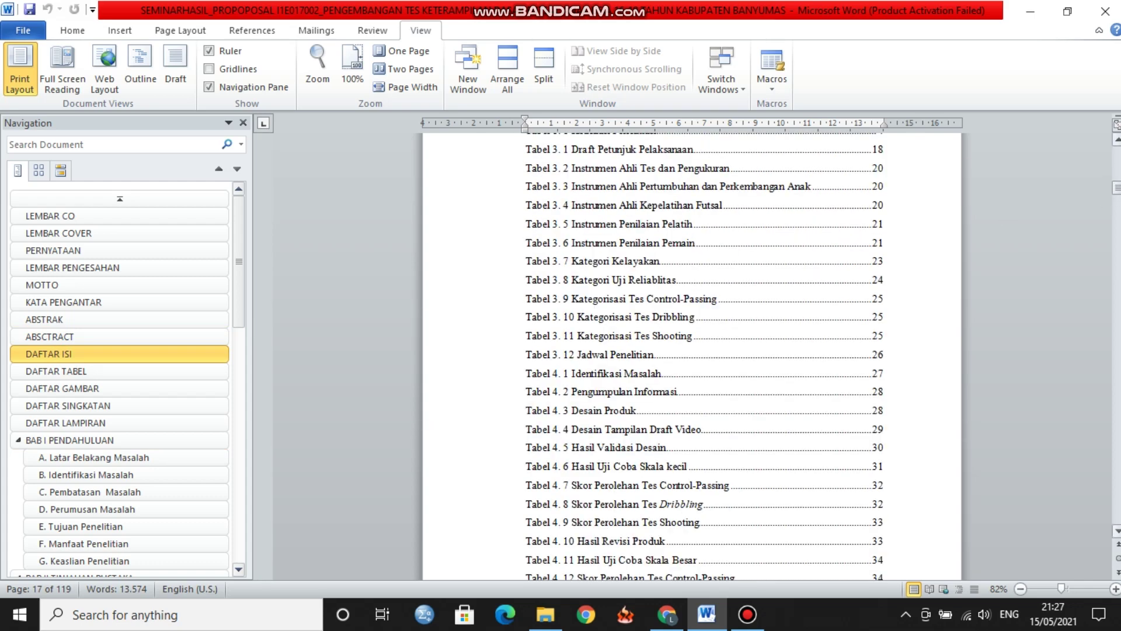
{"action": "left_click", "coordinate": [593, 225], "text": "ctrl"}
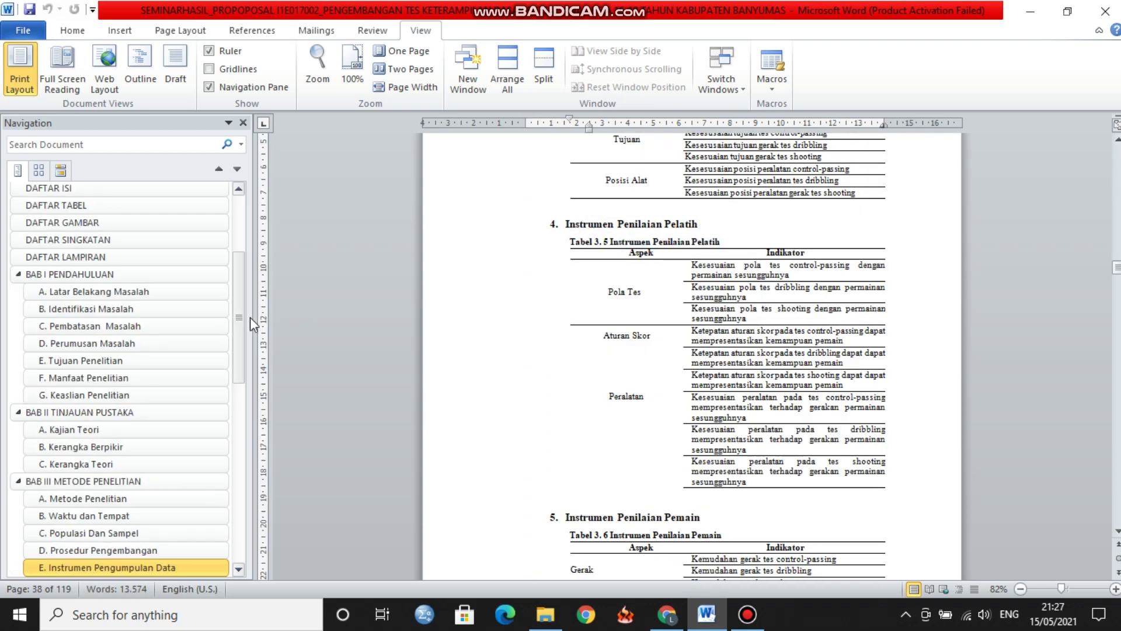
{"action": "left_click_drag", "start_coordinate": [241, 318], "coordinate": [240, 359]}
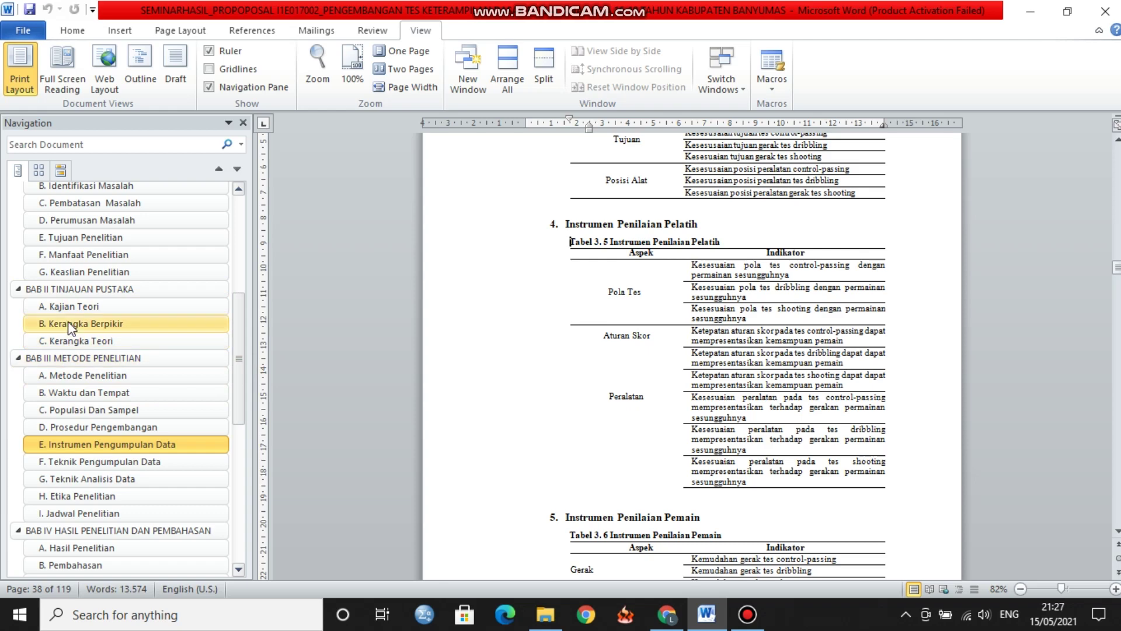
{"action": "left_click_drag", "start_coordinate": [241, 399], "coordinate": [244, 300]}
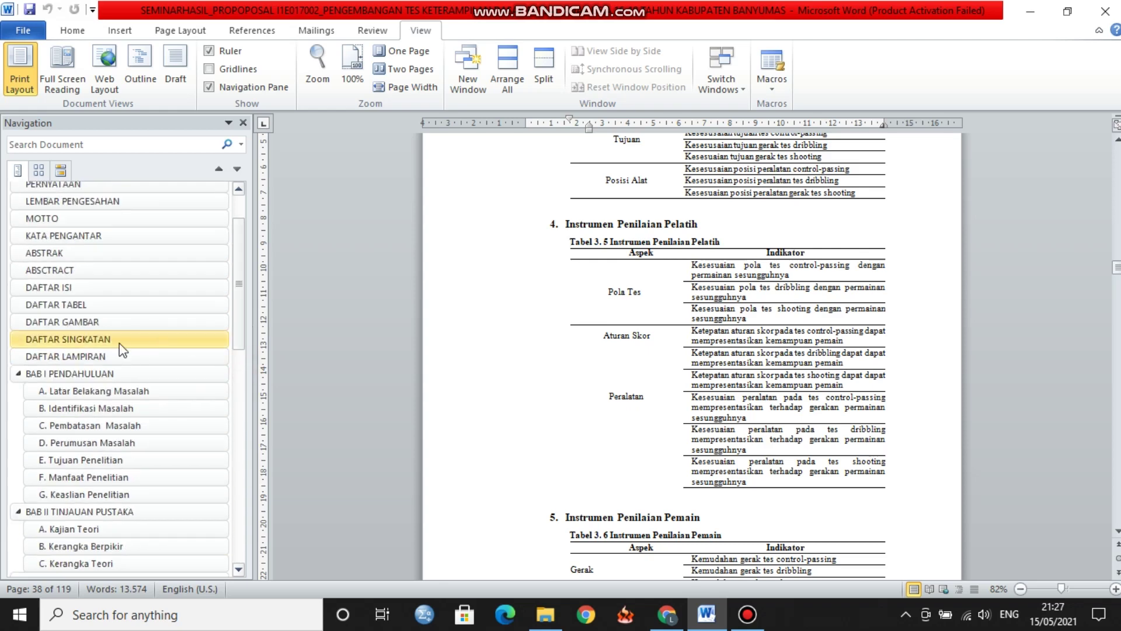
{"action": "left_click", "coordinate": [69, 303]}
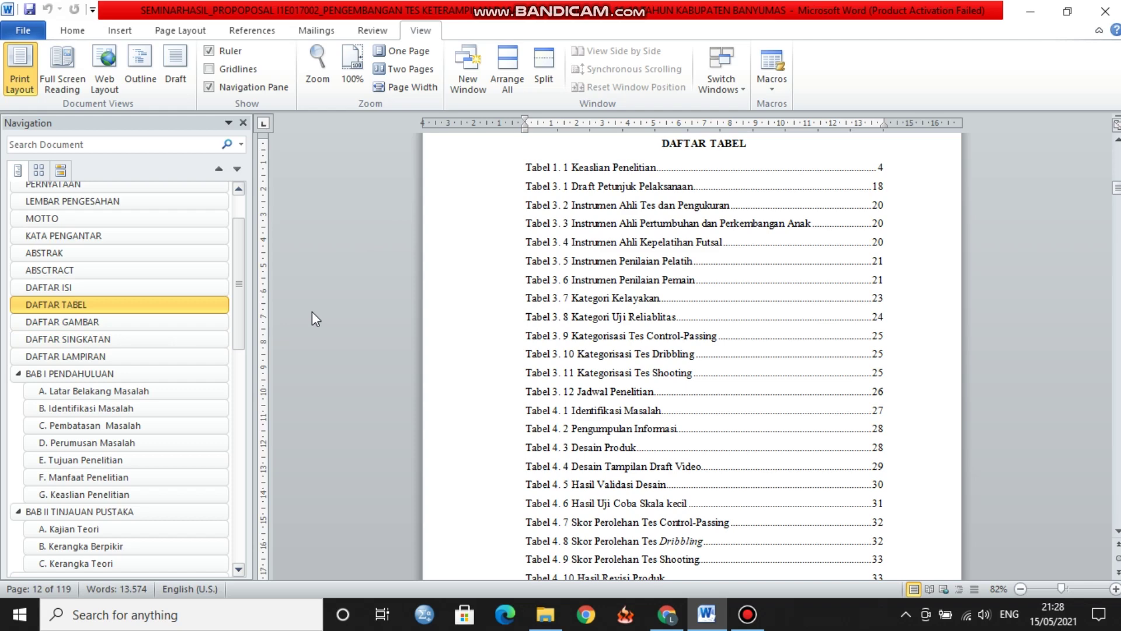
{"action": "mouse_move", "coordinate": [238, 308]}
{"action": "left_mouse_down"}
{"action": "mouse_move", "coordinate": [241, 334]}
{"action": "mouse_move", "coordinate": [237, 196]}
{"action": "left_mouse_up"}
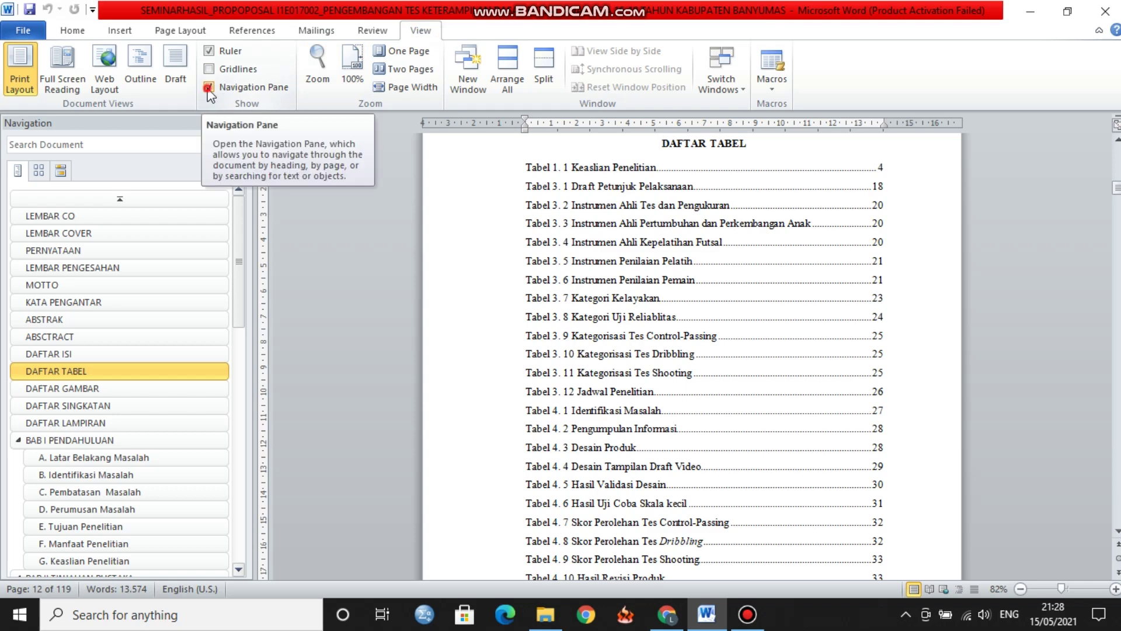
Step: Toggle the Navigation Pane off and back on, then scroll up to KATA PENGANTAR on page 5
{"action": "left_click", "coordinate": [208, 88]}
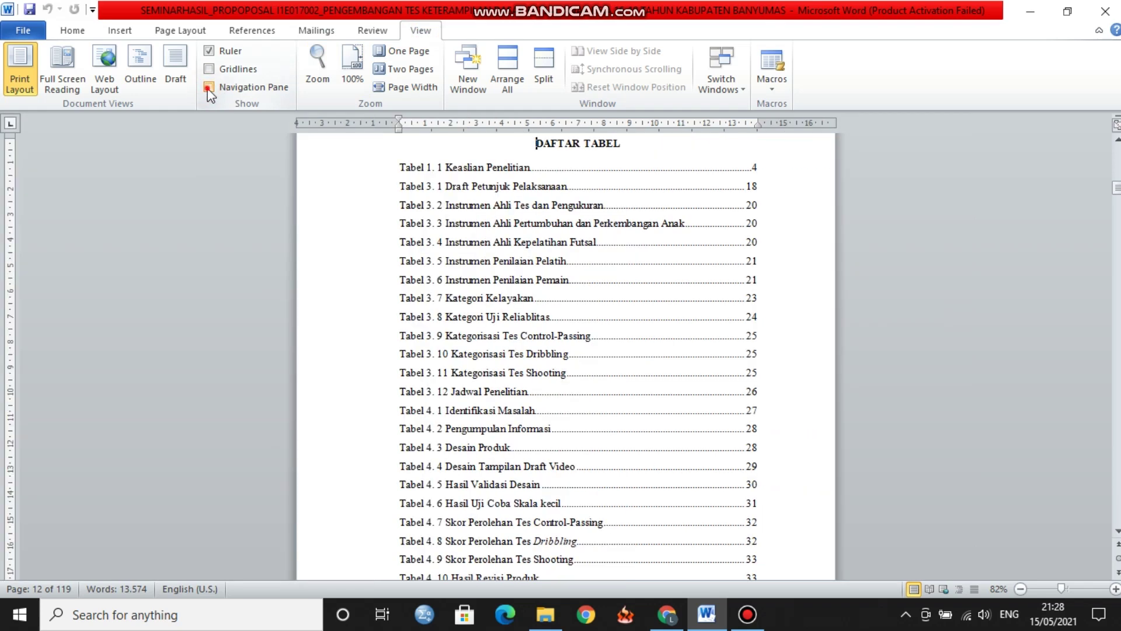
{"action": "left_click", "coordinate": [208, 88]}
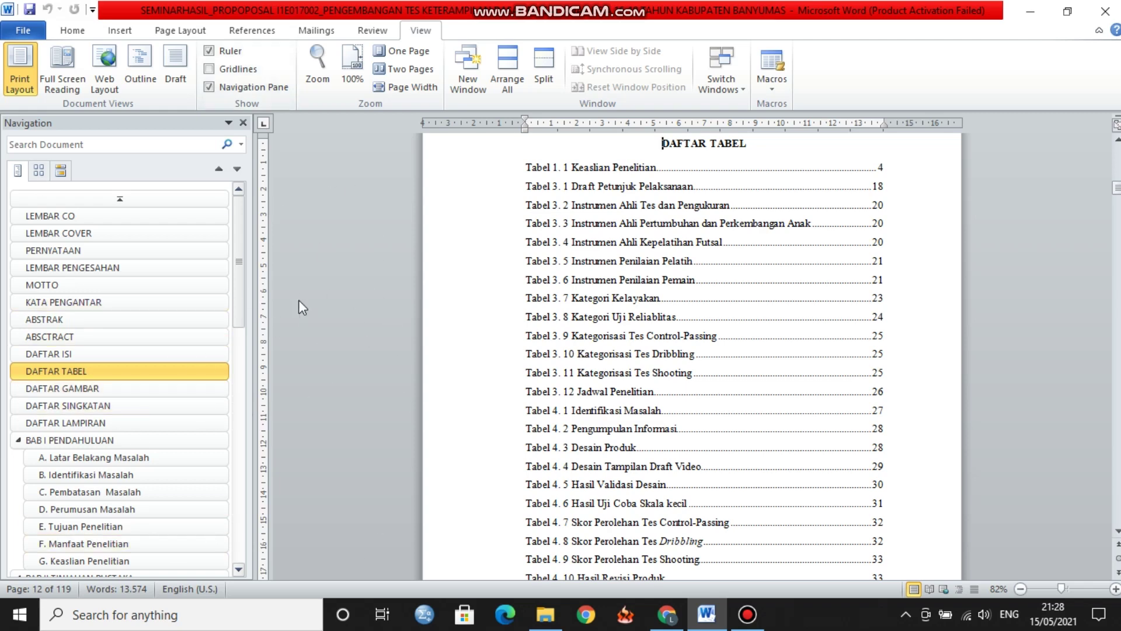
{"action": "left_click_drag", "start_coordinate": [1117, 188], "coordinate": [1116, 167]}
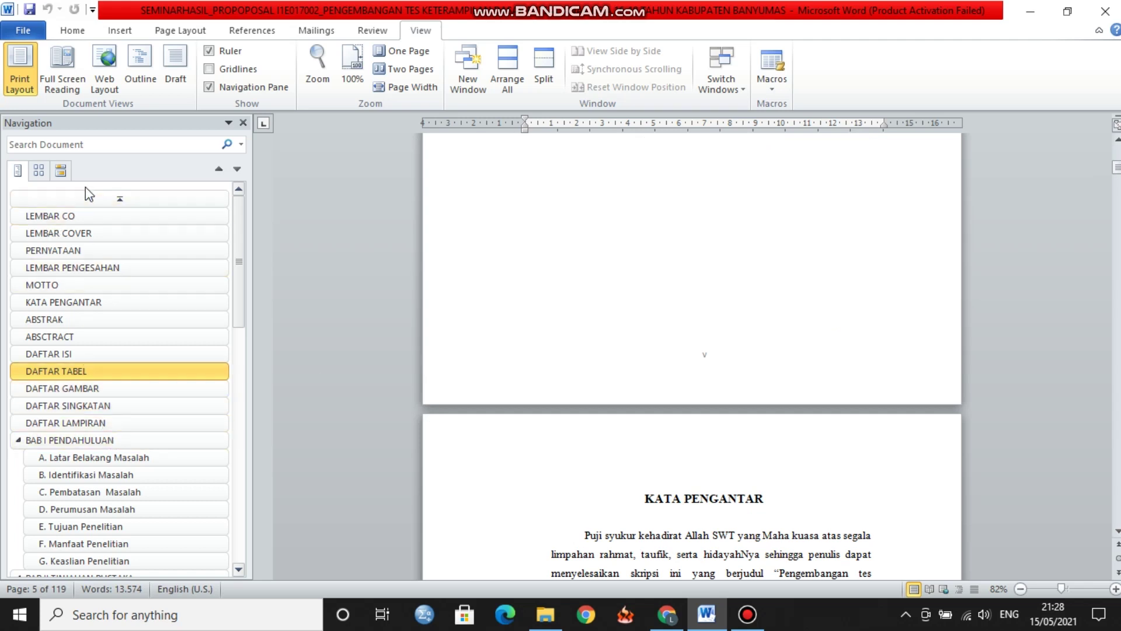
Step: Return to DAFTAR TABEL on page 12, select its heading, and close the Styles gallery unchanged
{"action": "left_click", "coordinate": [73, 30]}
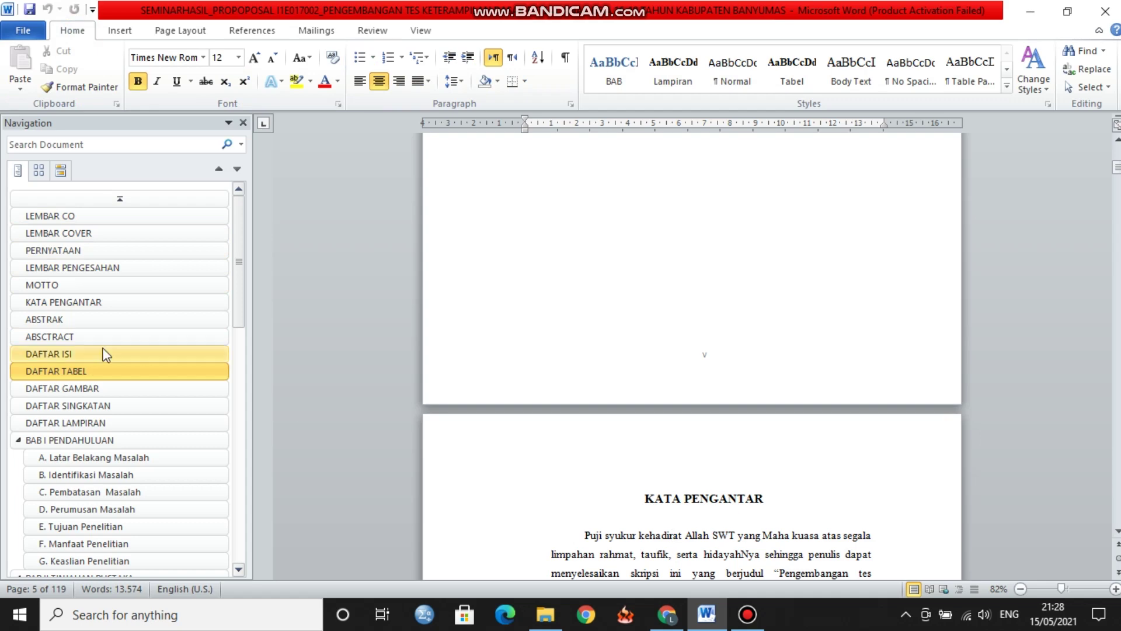
{"action": "left_click", "coordinate": [119, 371]}
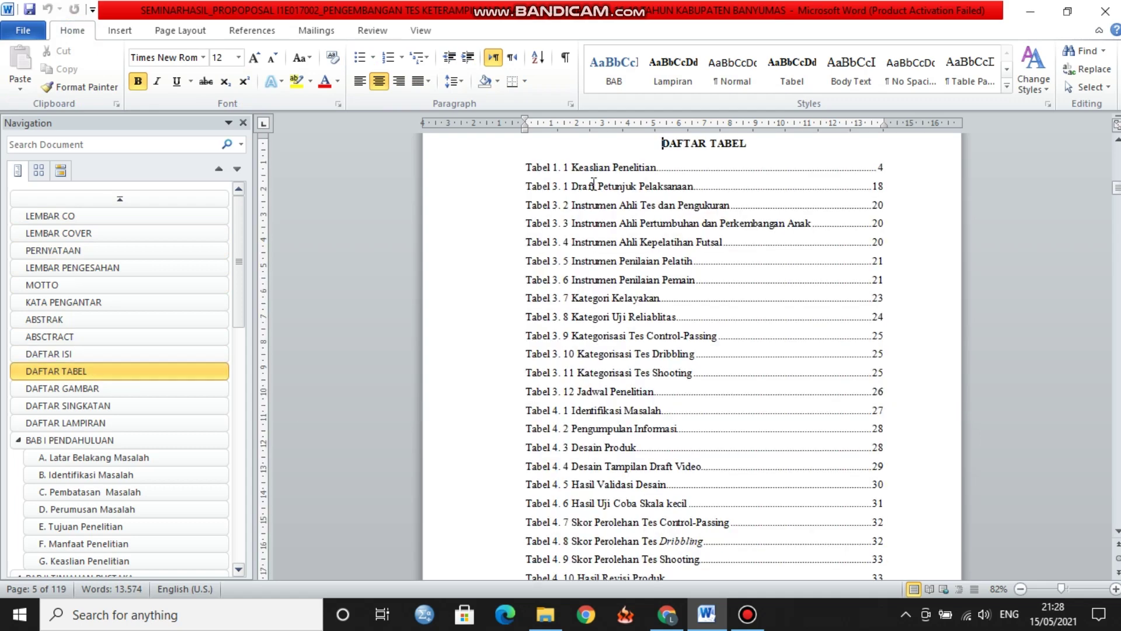
{"action": "left_click_drag", "start_coordinate": [661, 144], "coordinate": [753, 146]}
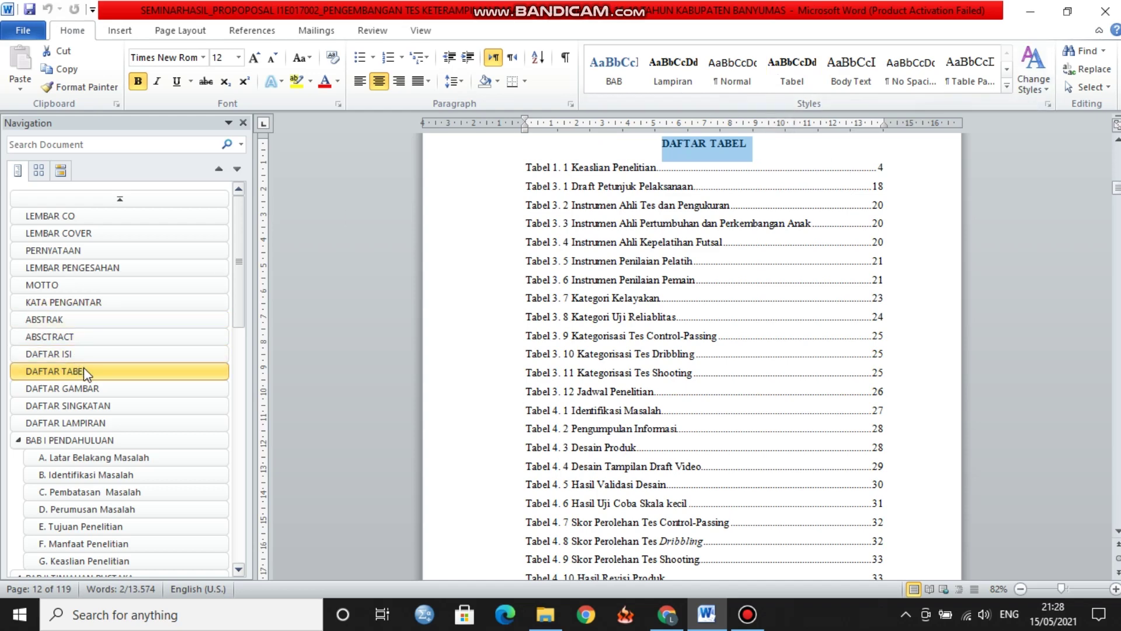
{"action": "left_click", "coordinate": [1007, 87]}
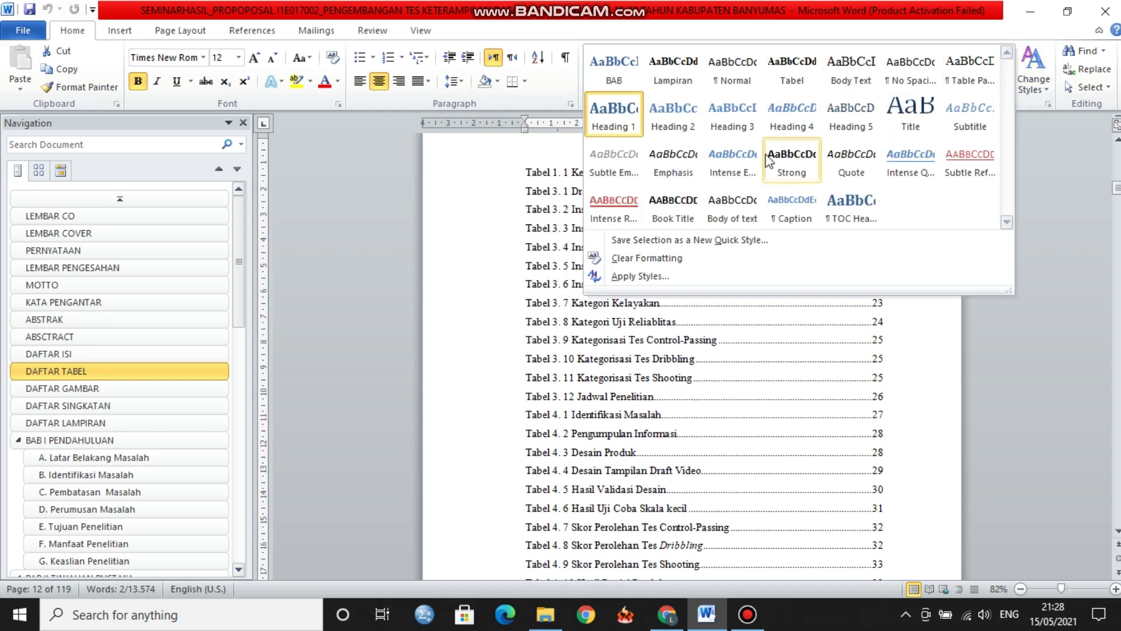
{"action": "left_click", "coordinate": [490, 202]}
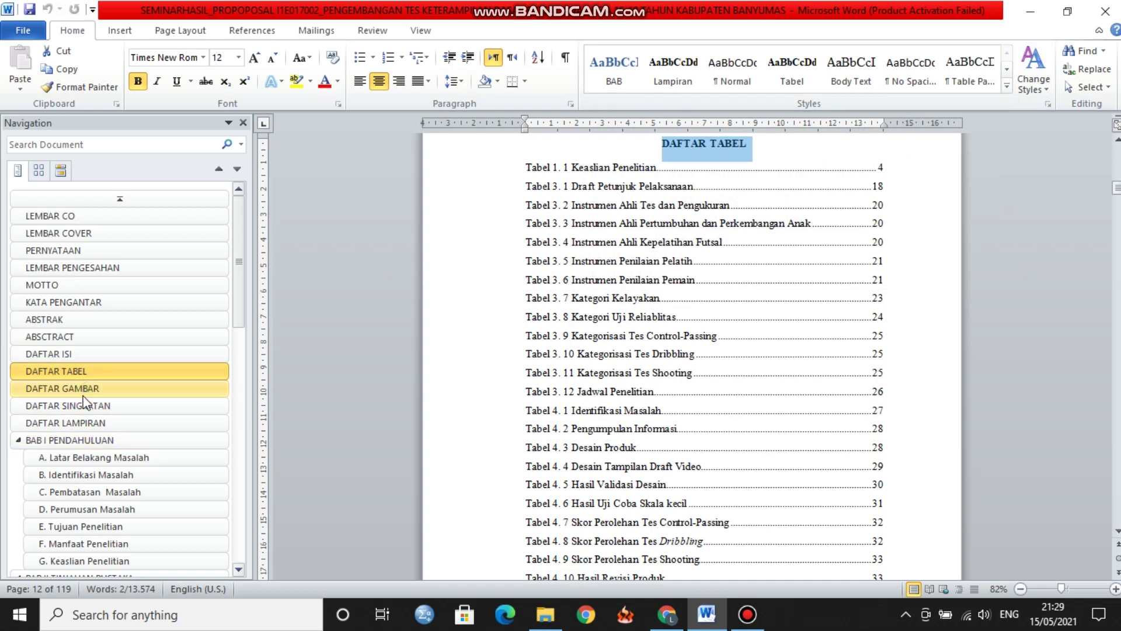
{"action": "left_click", "coordinate": [236, 278]}
{"action": "left_click_drag", "start_coordinate": [236, 287], "coordinate": [236, 310]}
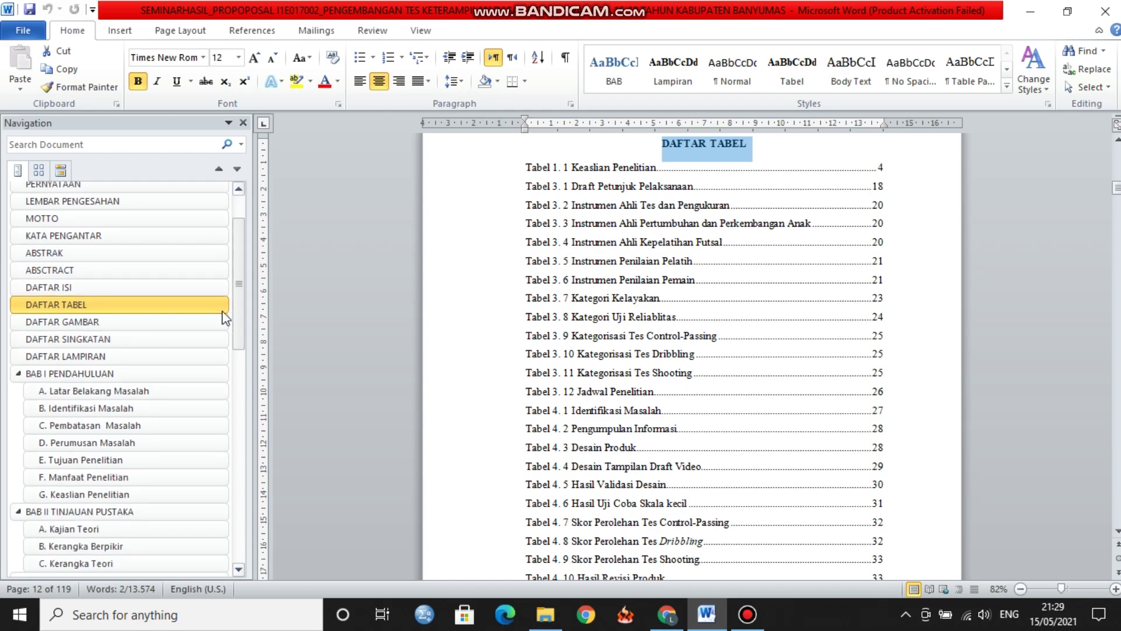
Step: Apply the Heading 2 style to the B. Identifikasi Masalah subheading
{"action": "left_click", "coordinate": [97, 408]}
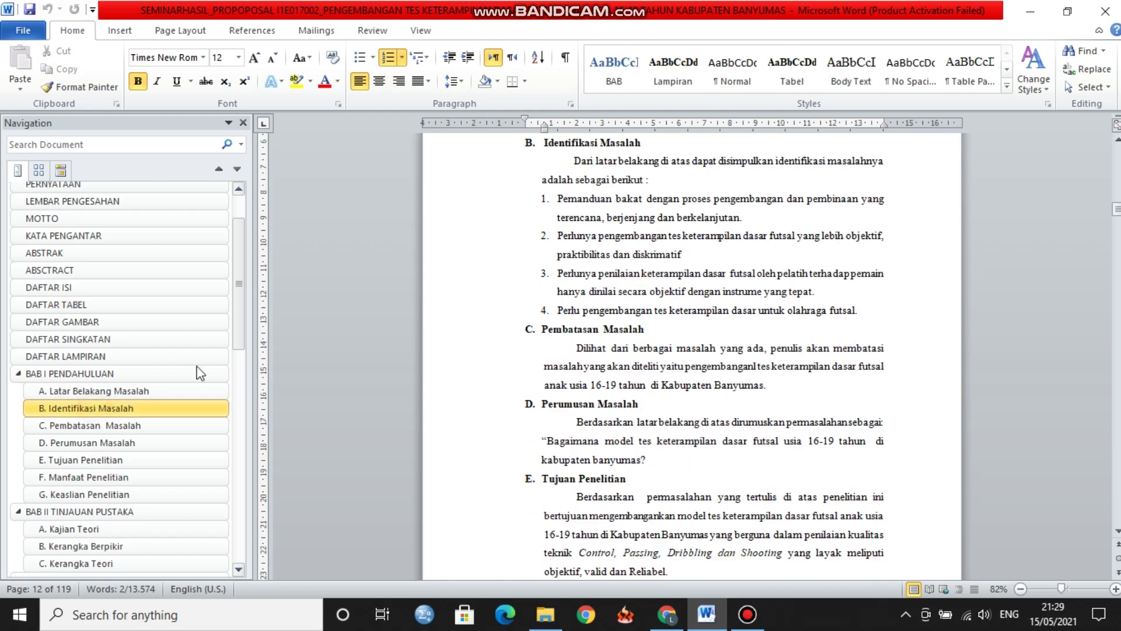
{"action": "left_click", "coordinate": [1008, 88]}
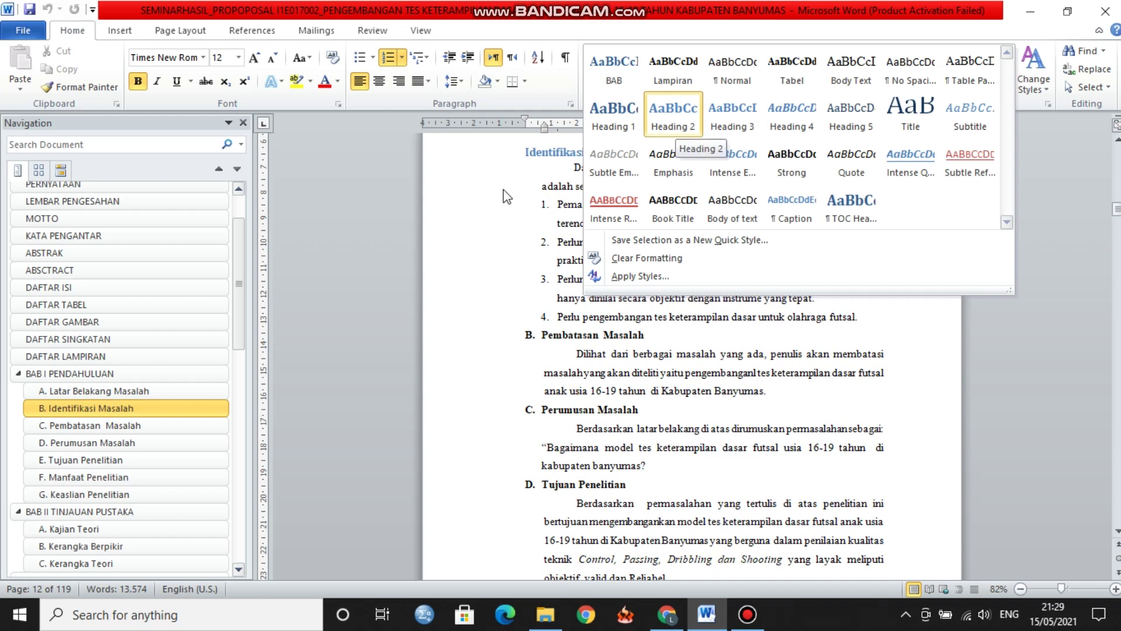
{"action": "left_click", "coordinate": [677, 129]}
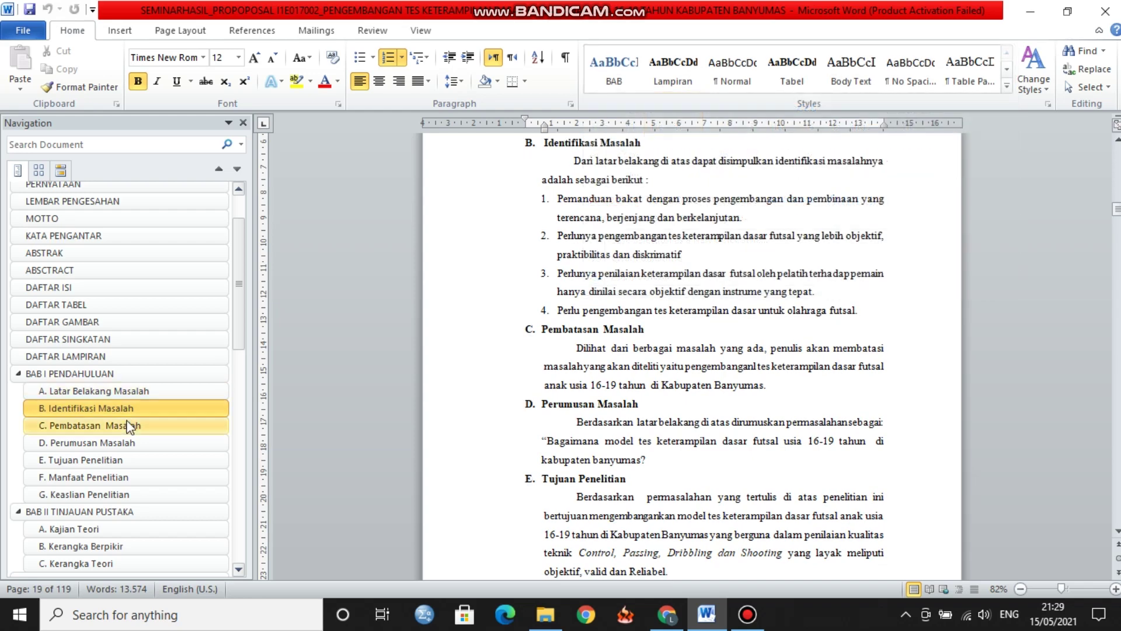
Step: Go to BAB I PENDAHULUAN on page 17, leaving its style unchanged
{"action": "left_click", "coordinate": [82, 376]}
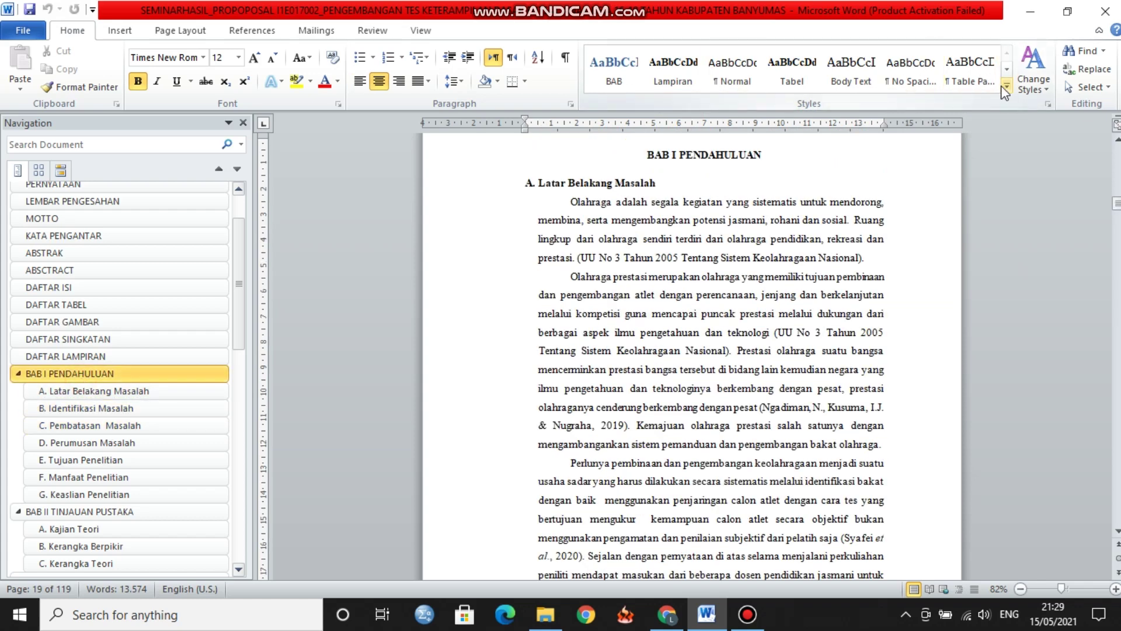
{"action": "left_click", "coordinate": [1006, 85]}
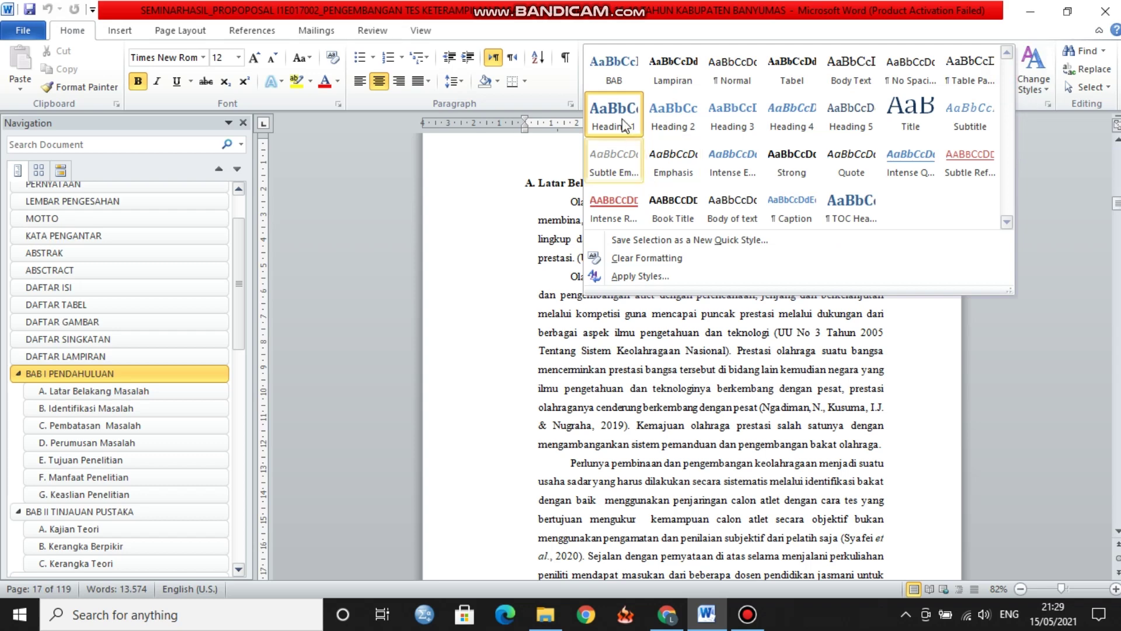
{"action": "left_click", "coordinate": [480, 159]}
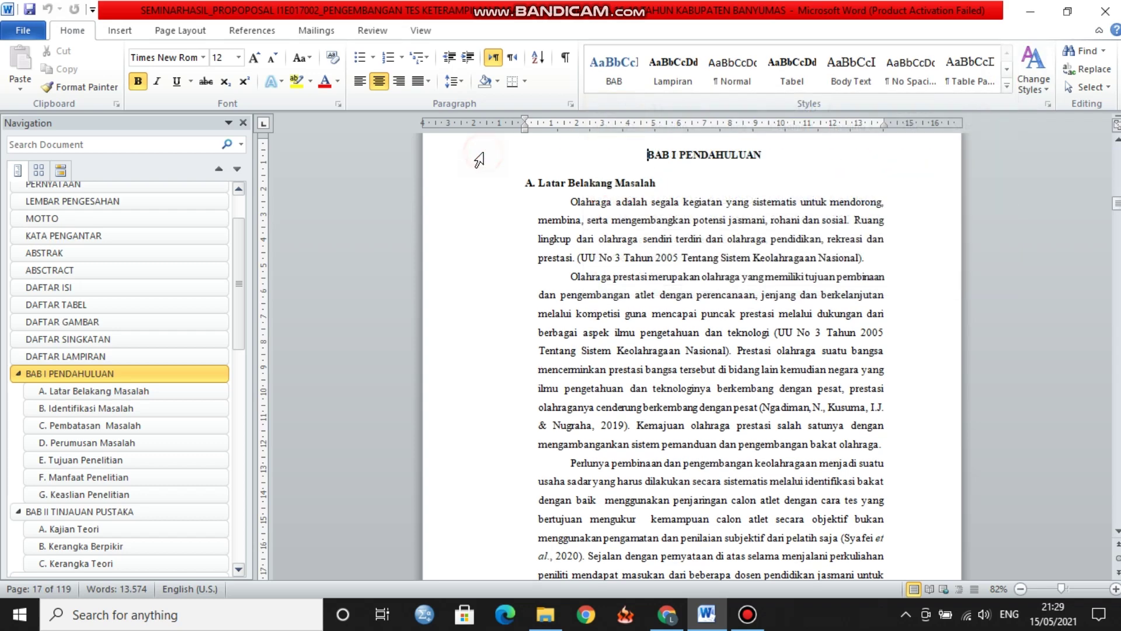